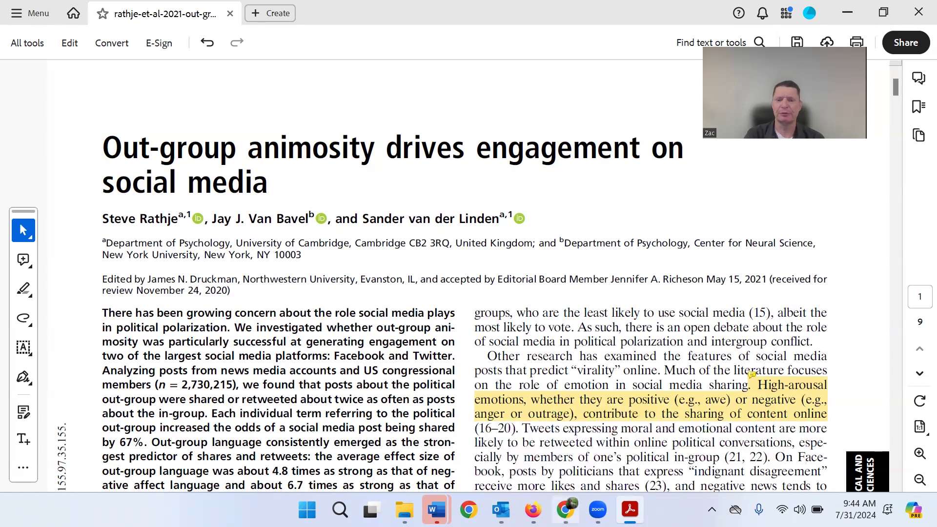
- Switch to Chrome and open the University of Utah Office of Software Licensing site to view its Adobe Creative Cloud offer
click(566, 509)
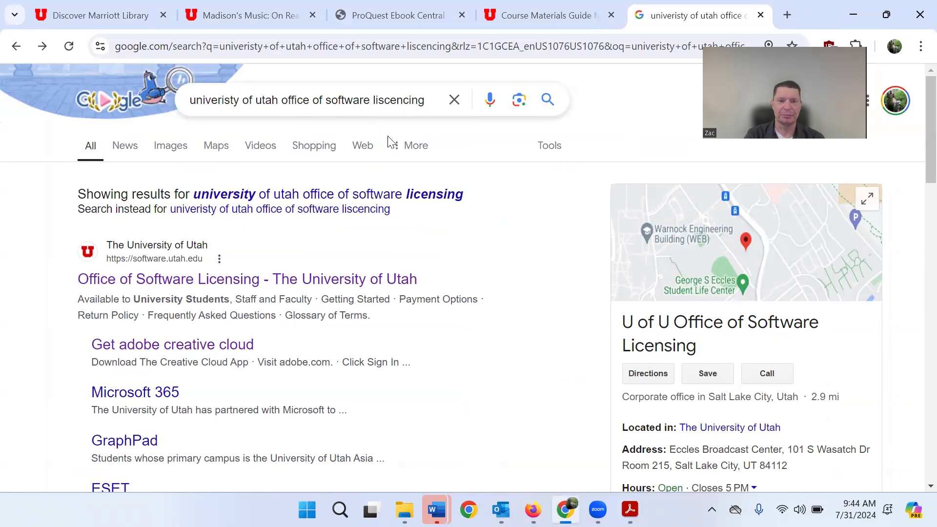
click(249, 283)
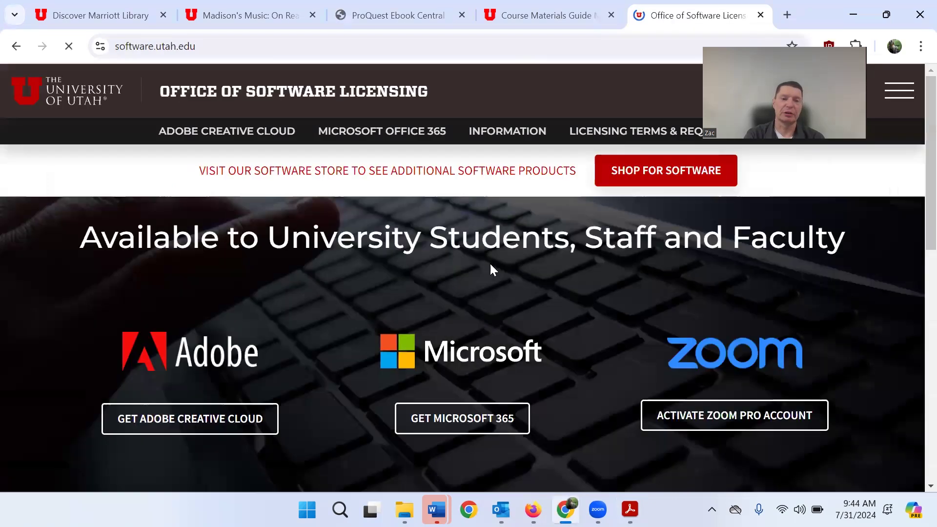
scroll(496, 272, down, 1)
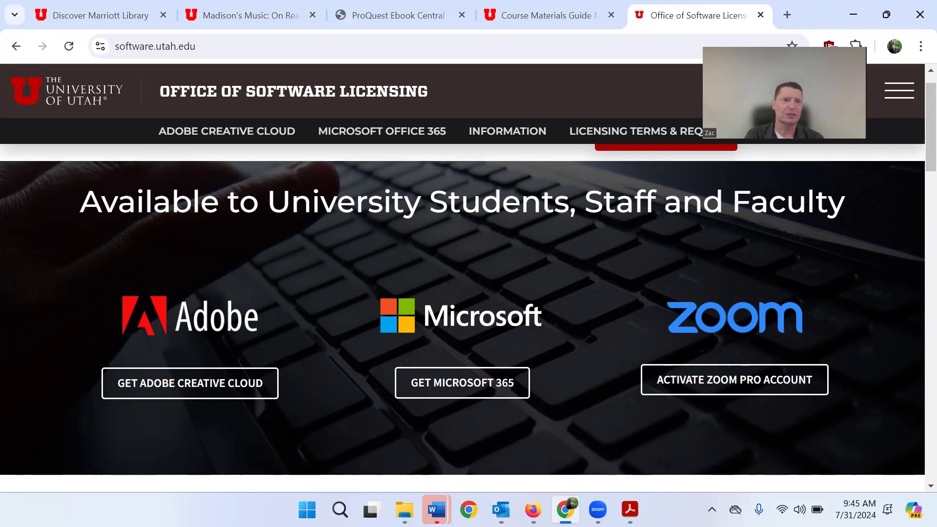
- Return to the PDF article in Acrobat and view the list of all available tools, closing it when done
key(alt+Tab)
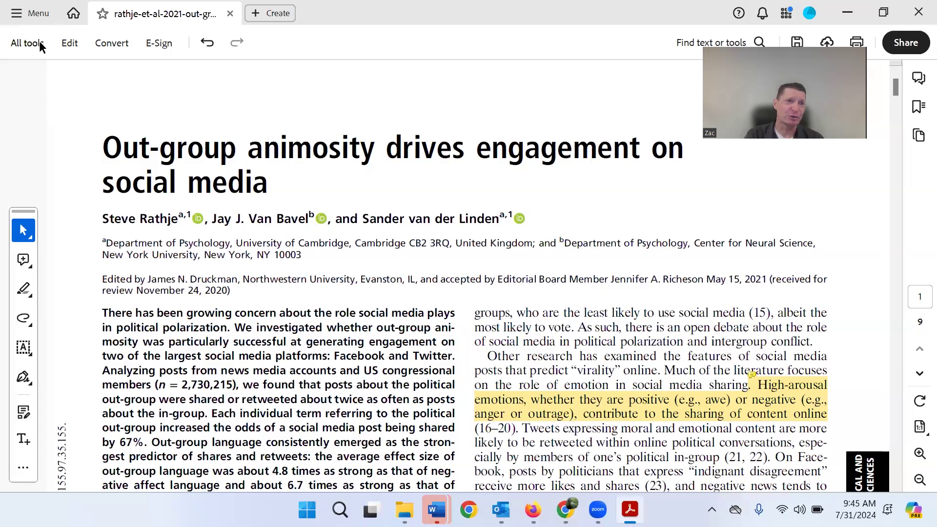
click(27, 43)
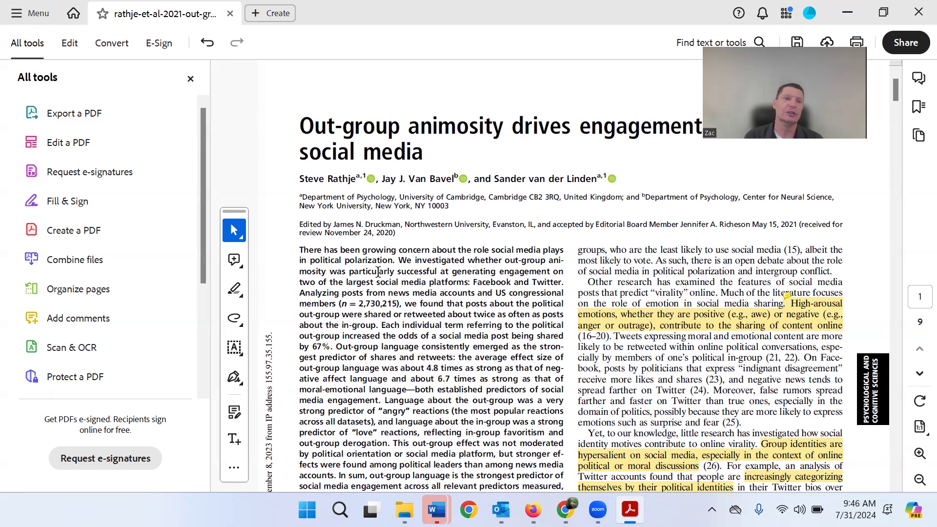
click(191, 79)
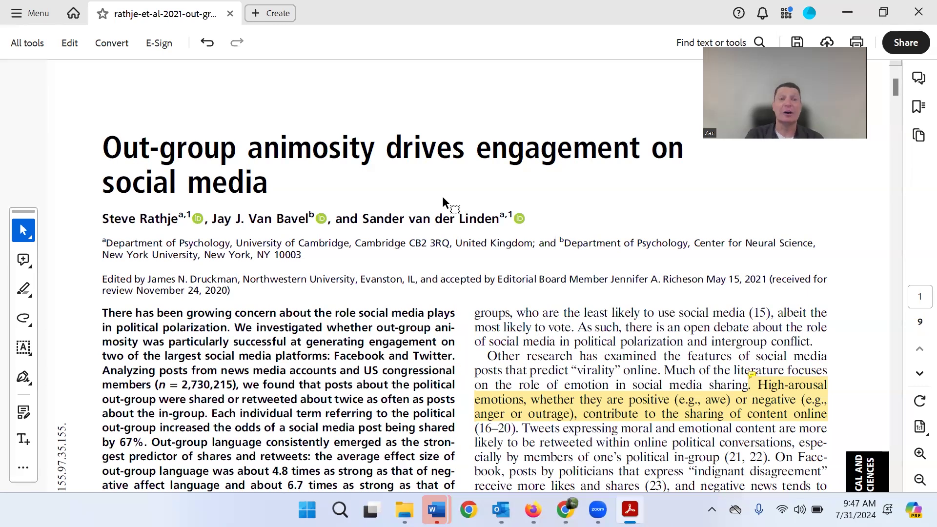
- Look through the highlighted passages on the first two pages of the article and return to its title
scroll(442, 196, down, 5)
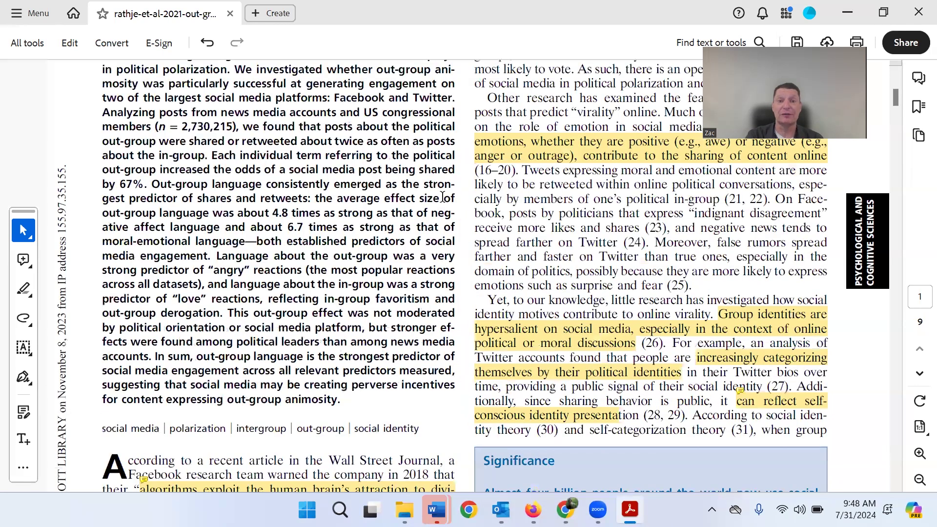
scroll(442, 196, down, 5)
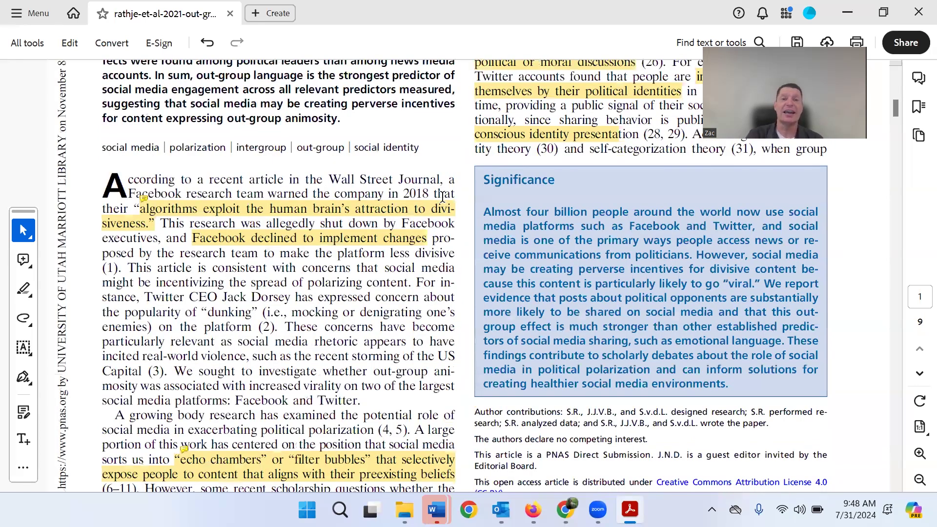
scroll(311, 365, down, 7)
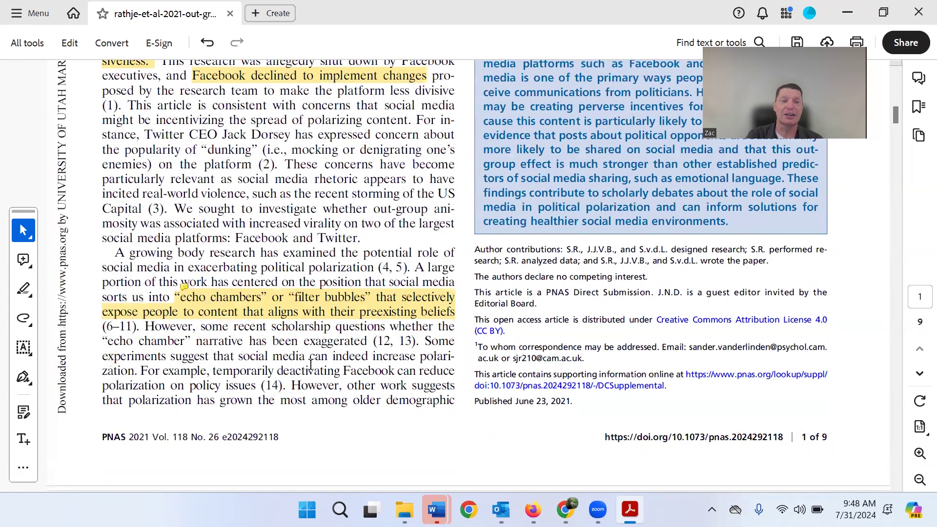
scroll(310, 367, down, 7)
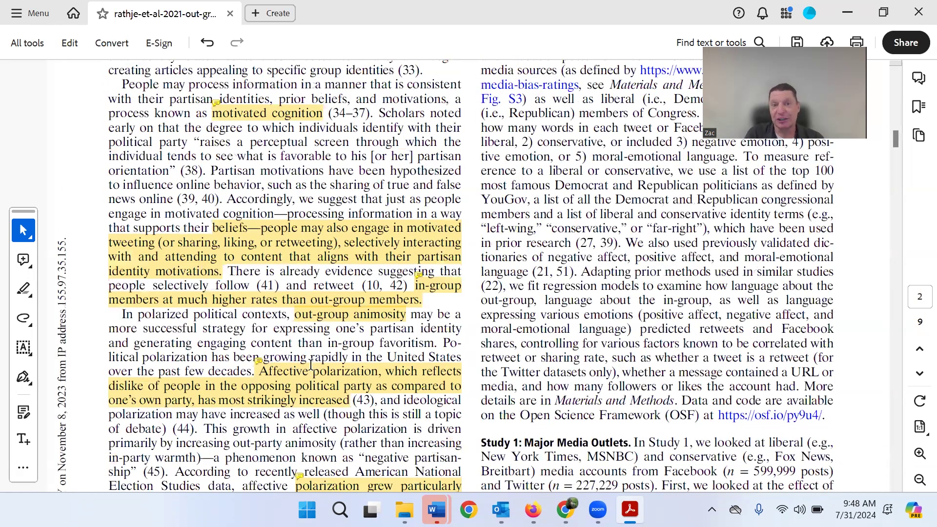
scroll(311, 365, up, 4)
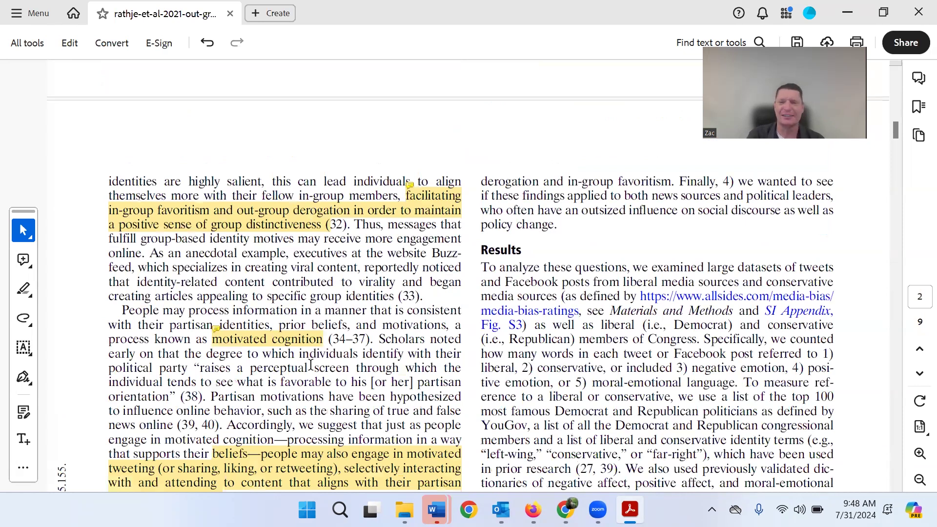
scroll(311, 366, down, 4)
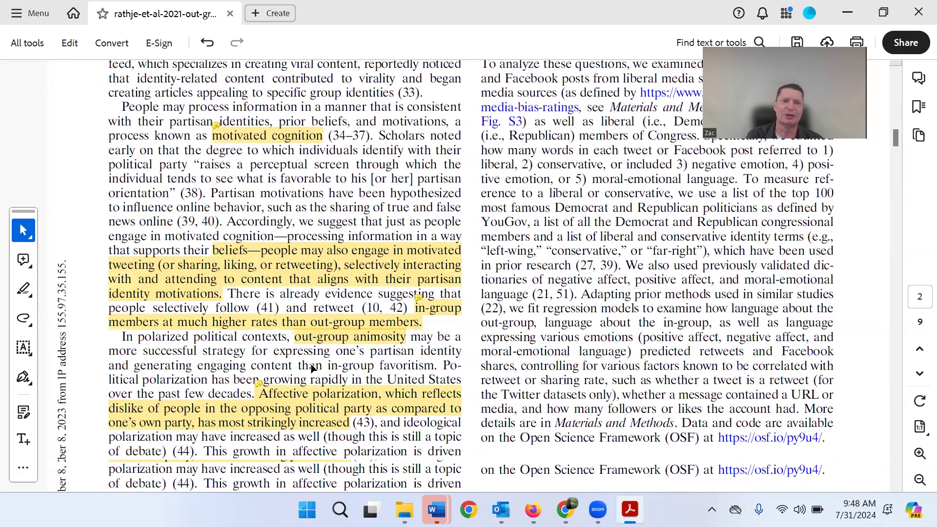
scroll(310, 367, down, 6)
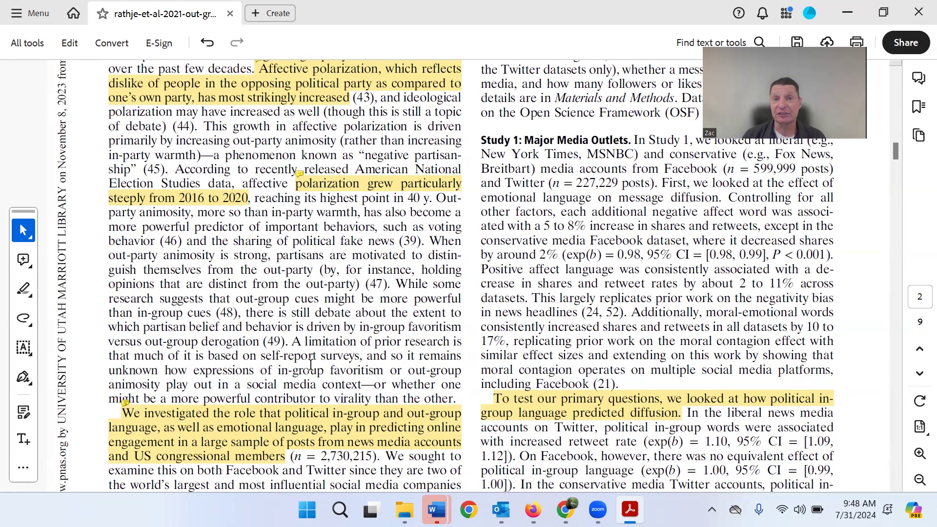
scroll(311, 365, up, 8)
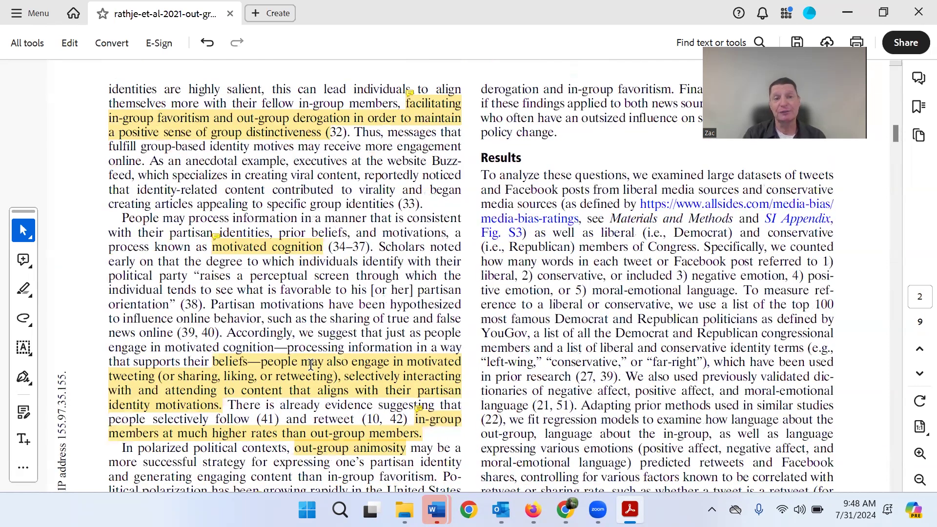
scroll(311, 365, up, 15)
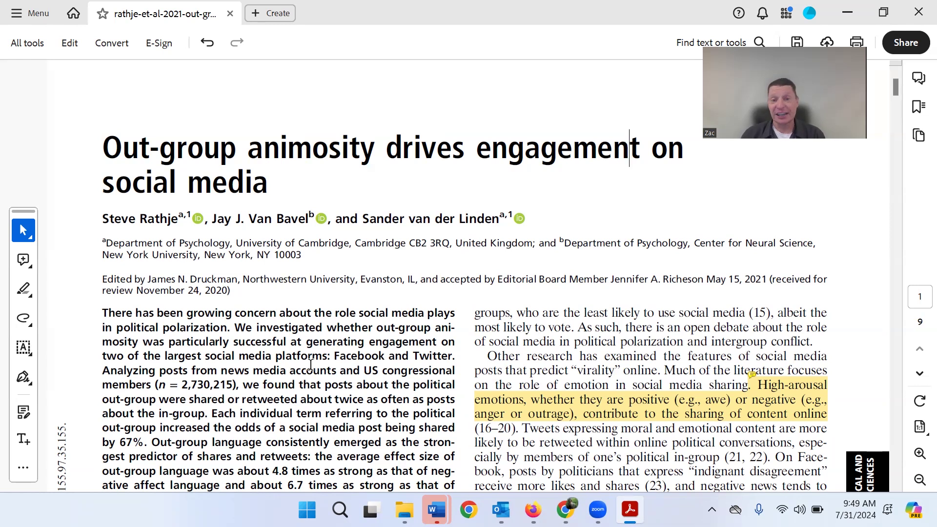
- Highlight the page 2 passage from "Specifically, we were interested in 1)" through "predictors of social media engagement,"
scroll(310, 365, down, 6)
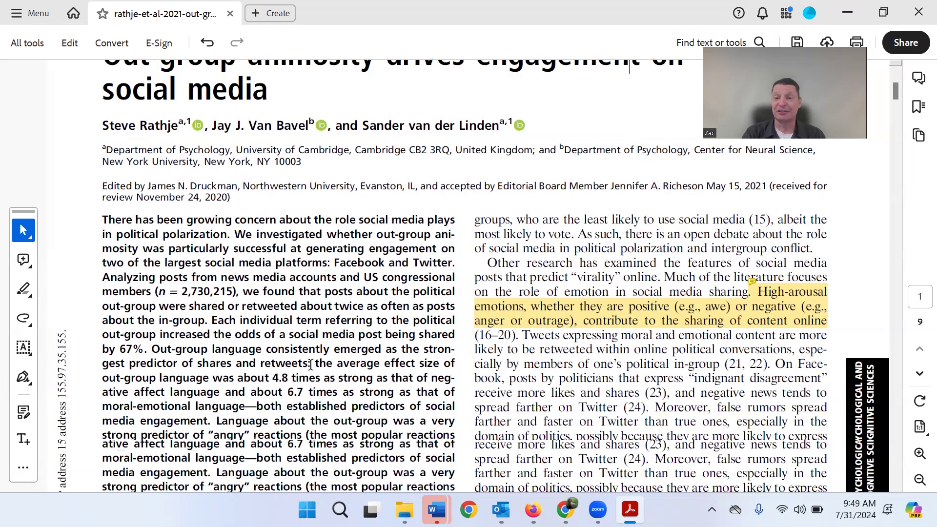
scroll(310, 365, up, 2)
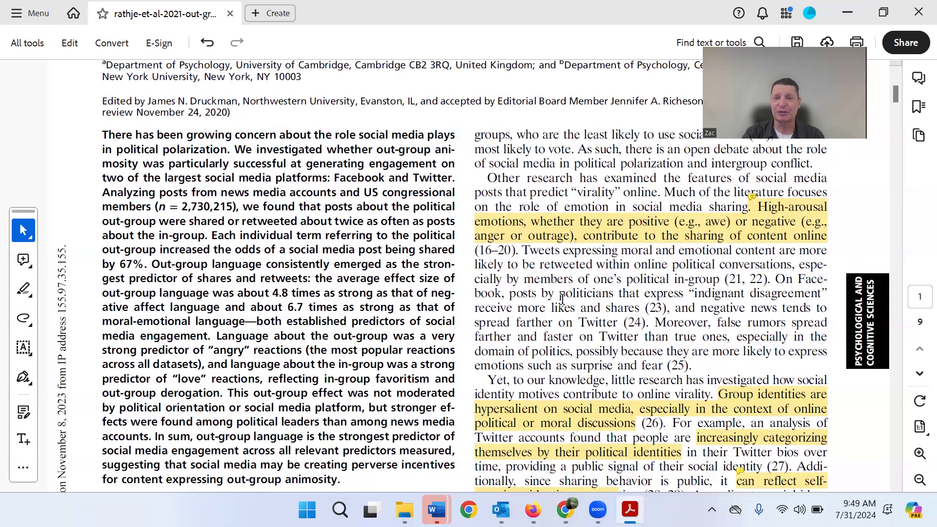
scroll(562, 299, down, 2)
scroll(562, 299, down, 2)
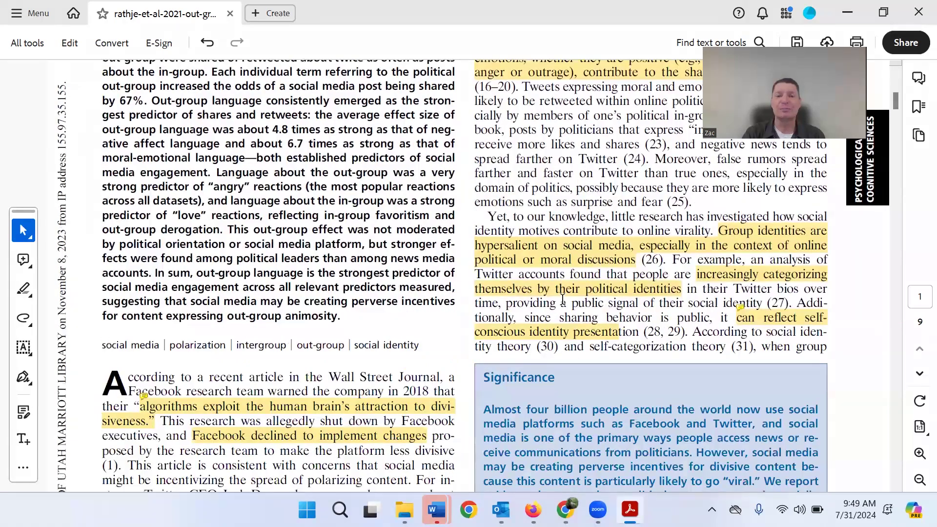
scroll(563, 299, down, 5)
scroll(563, 299, down, 5)
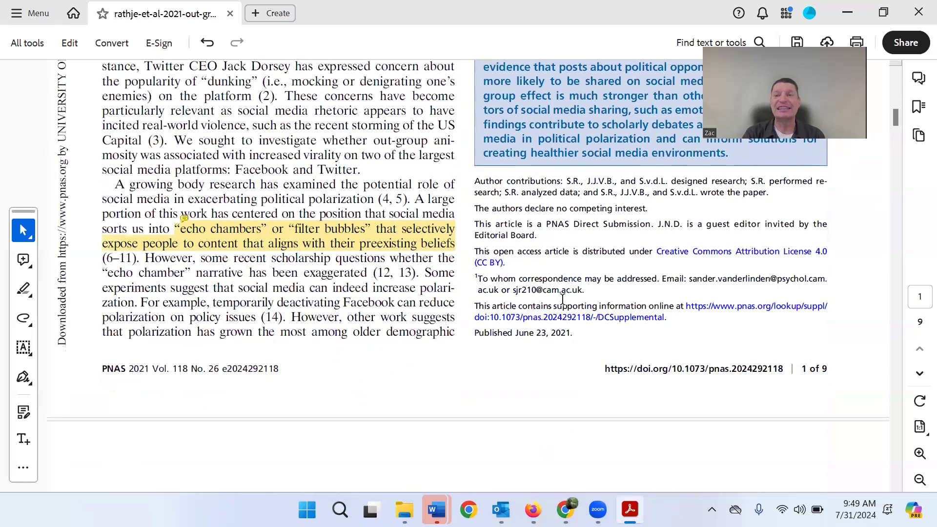
scroll(563, 299, up, 4)
scroll(562, 299, down, 1)
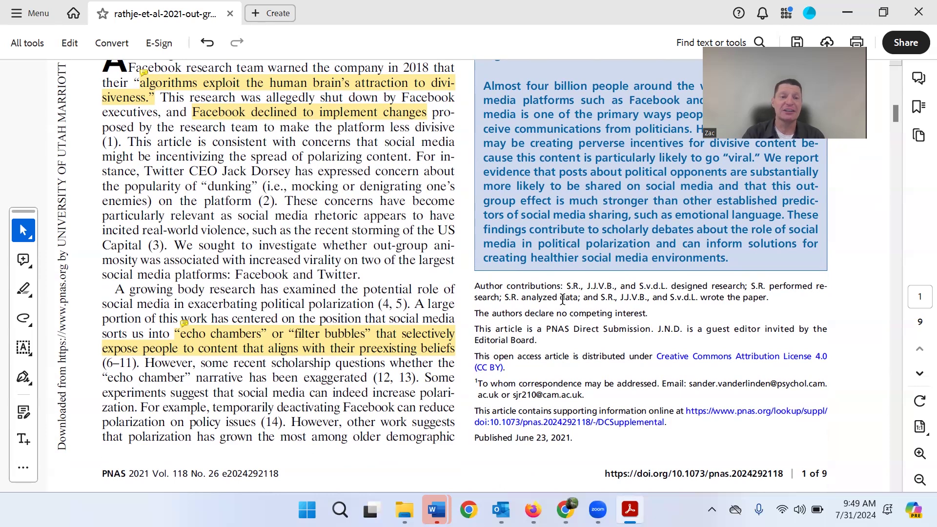
scroll(563, 300, down, 5)
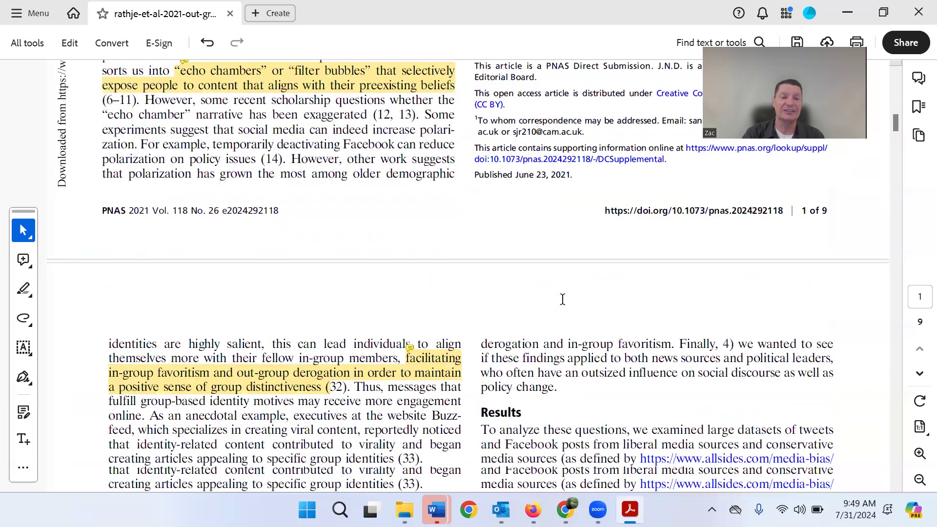
scroll(563, 300, down, 10)
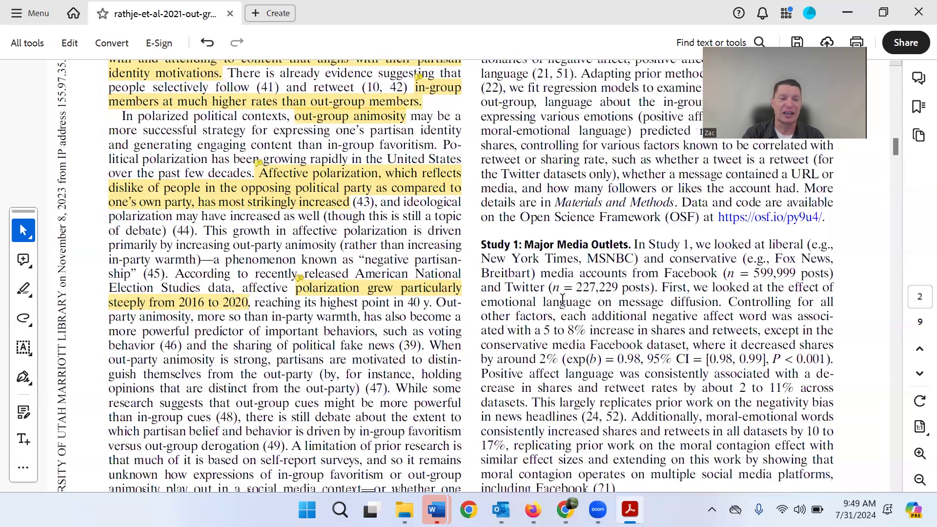
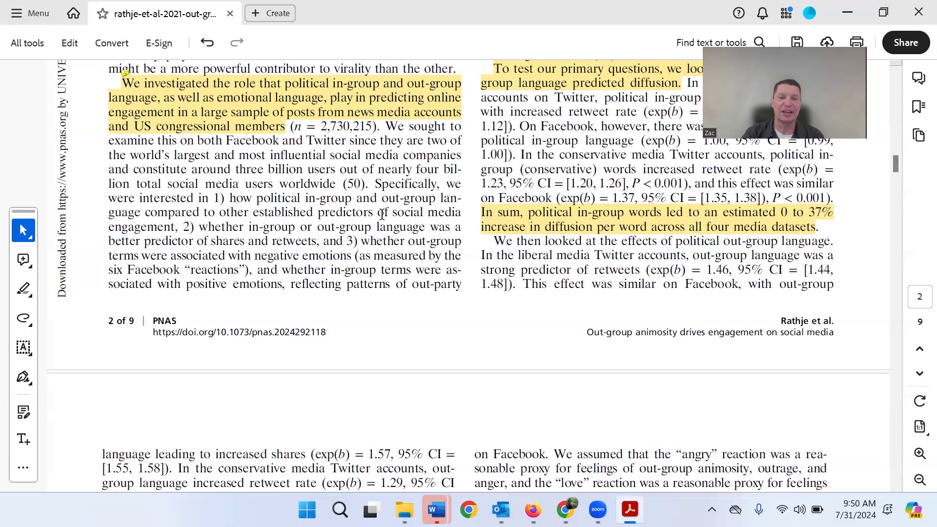
mouse_move(183, 225)
mouse_down()
mouse_move(345, 174)
mouse_move(372, 183)
mouse_up()
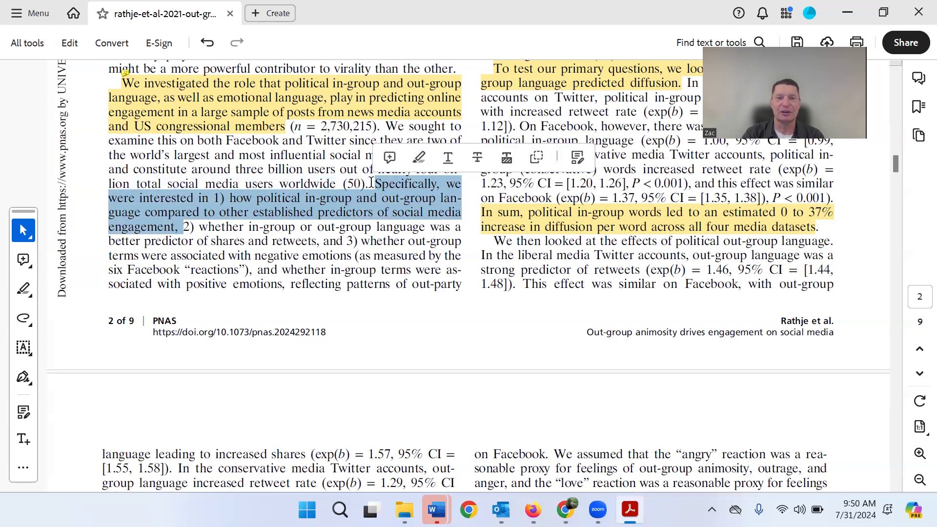
click(420, 154)
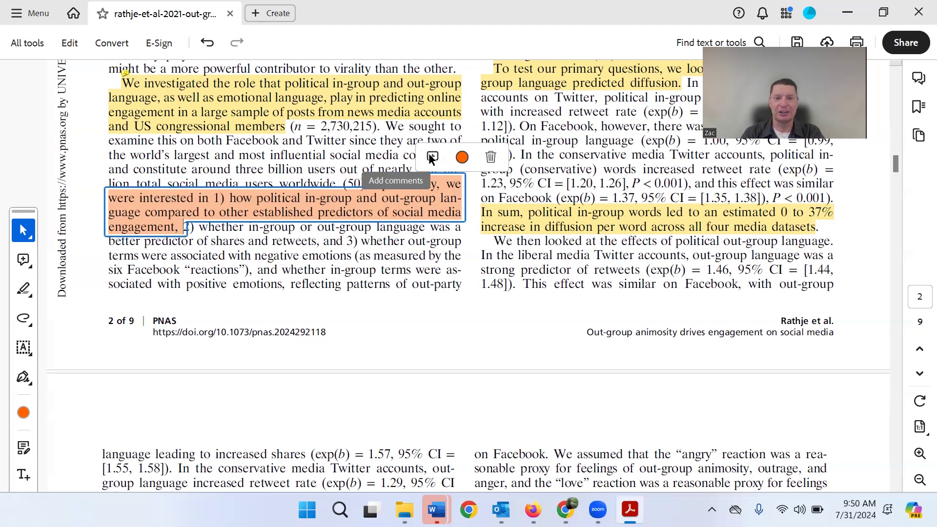
- Post the comment "They compared how out group language attracted attention on social media." on the new highlight and close the note
click(431, 156)
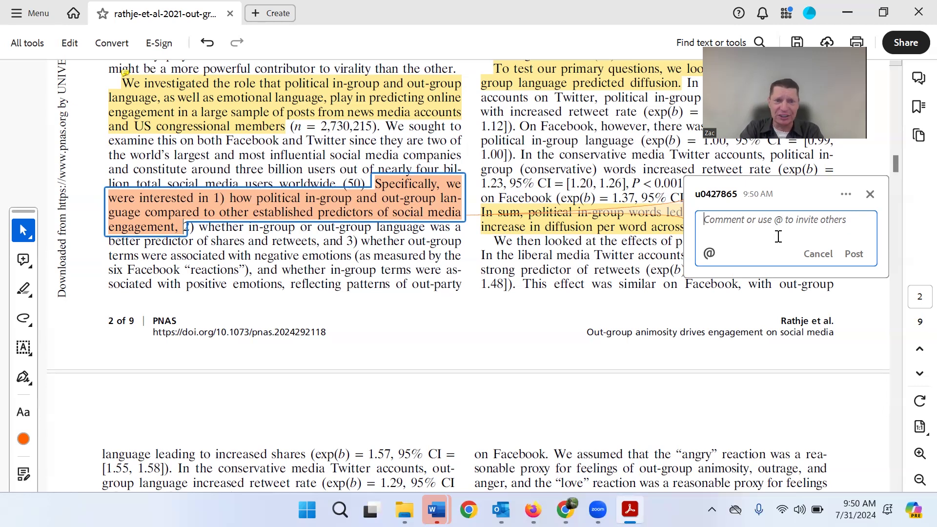
text(They compared how out group language)
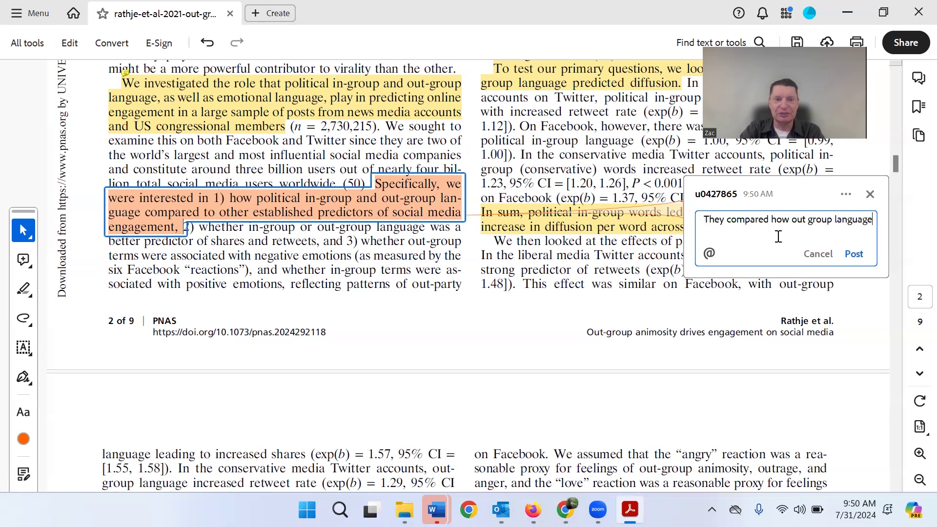
text( attrae)
key(BackSpace)
text(c)
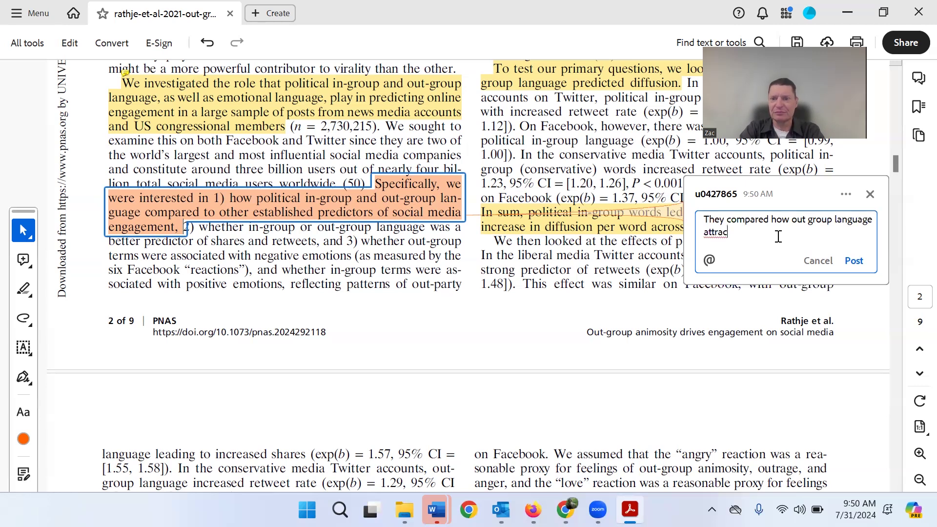
text(ted)
key(BackSpace)
key(BackSpace)
key(BackSpace)
text(ted attention on so)
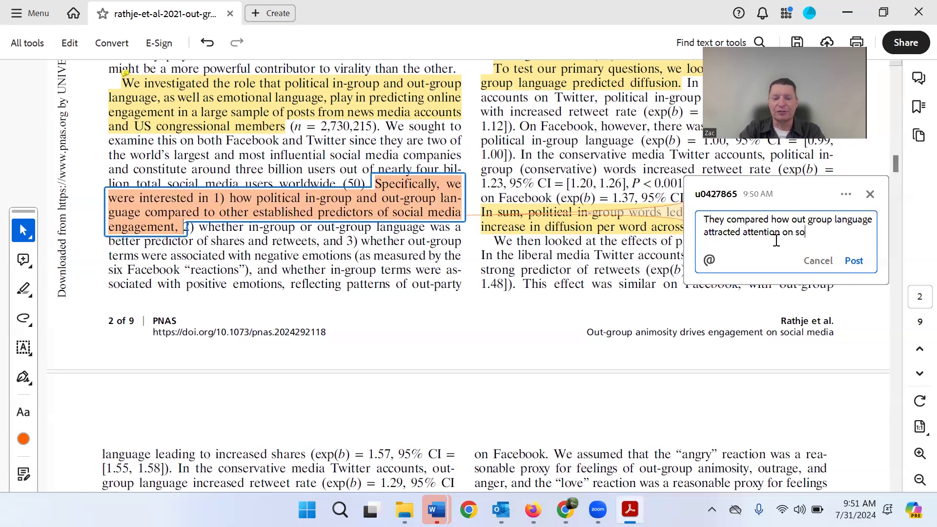
text(cial media.)
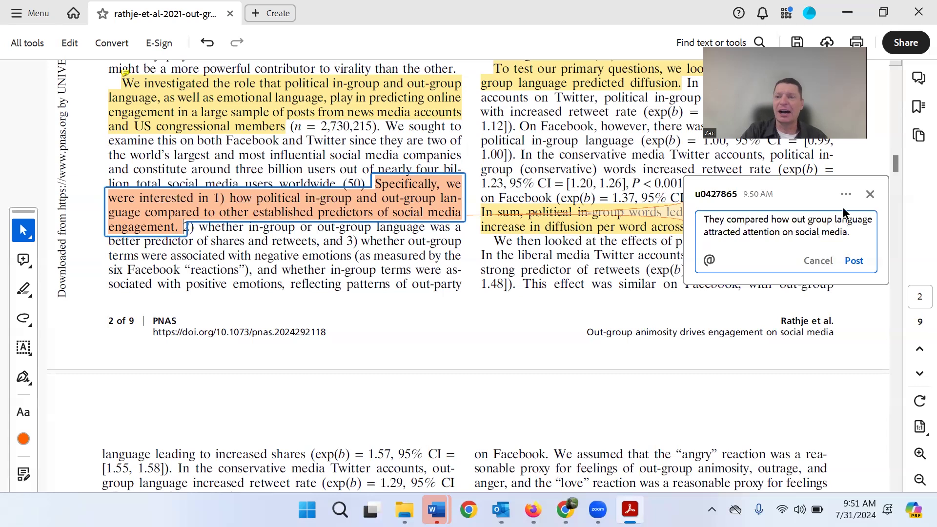
click(855, 262)
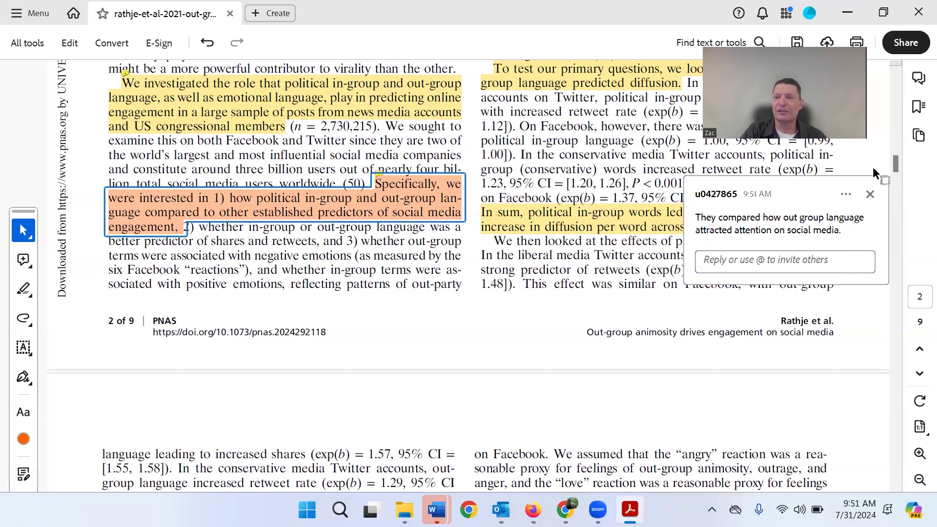
click(870, 197)
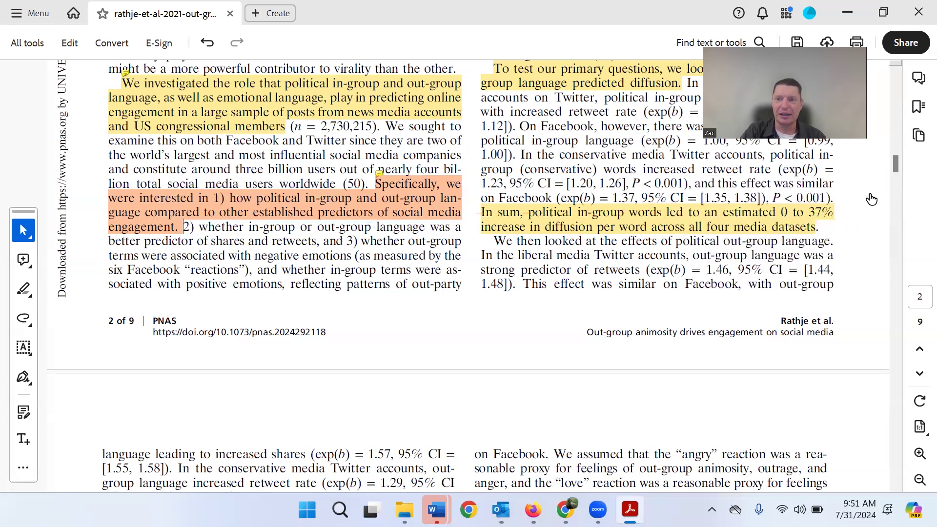
- Review the list of all comments in the document, including the earlier page 1 notes, and close the list
mouse_move(405, 195)
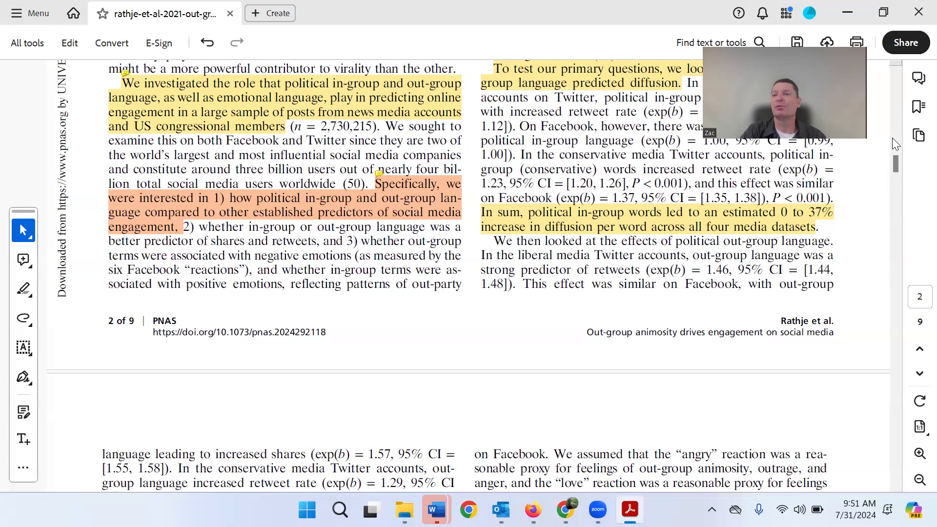
click(918, 78)
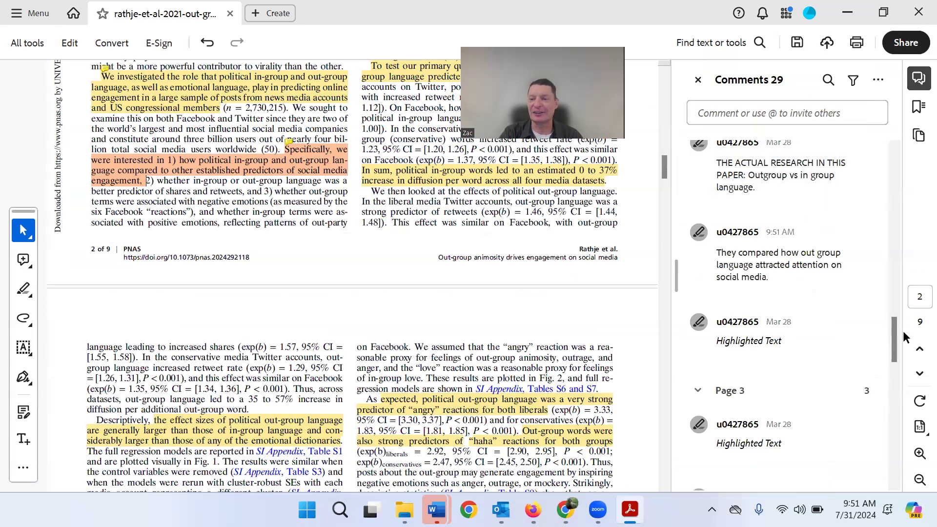
drag(900, 333, 894, 169)
scroll(790, 323, down, 5)
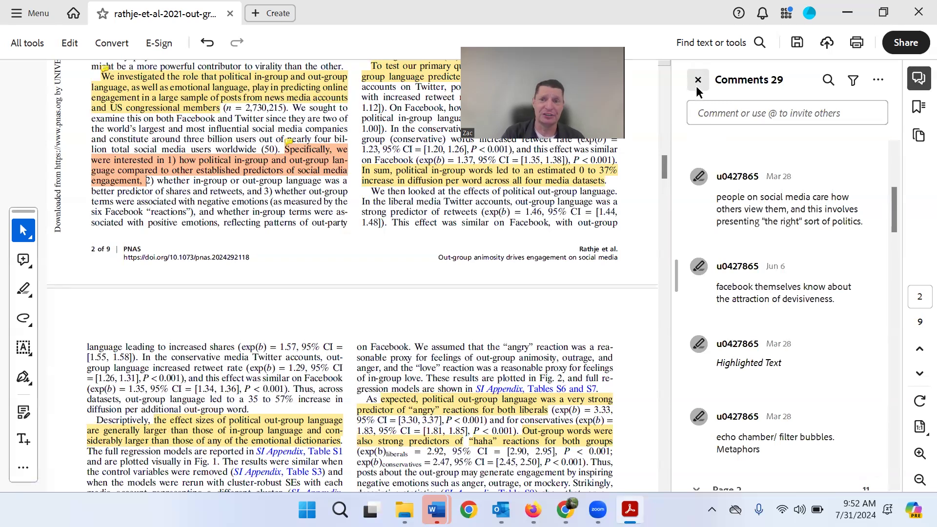
click(918, 81)
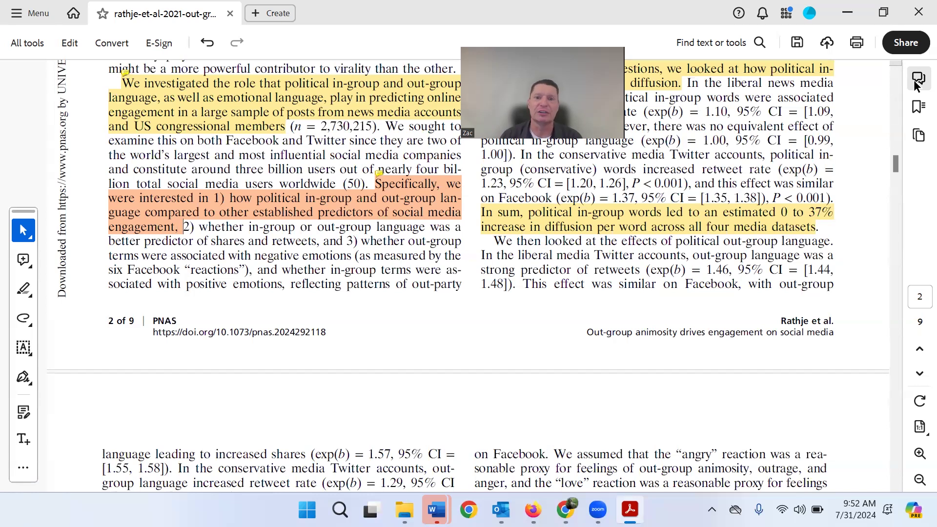
- Look over the highlighted results text and media figures on page 3 of the article
scroll(863, 173, down, 10)
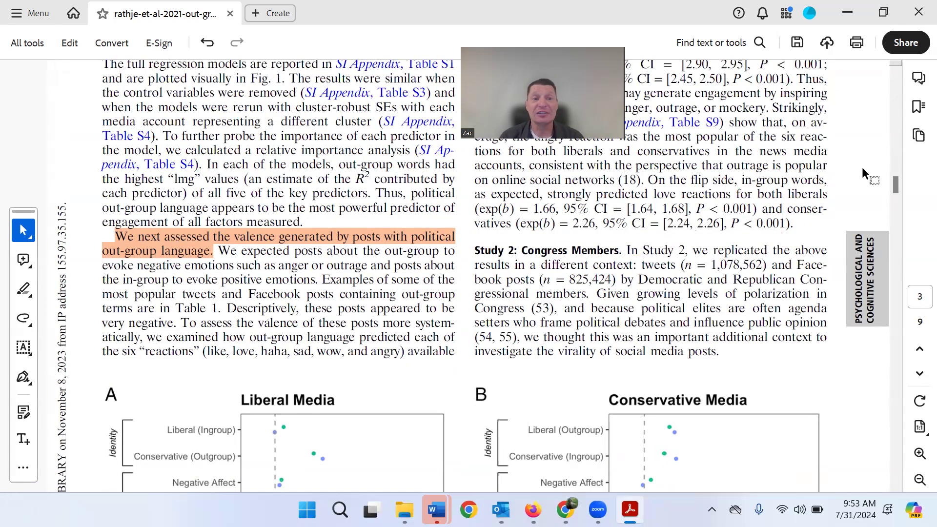